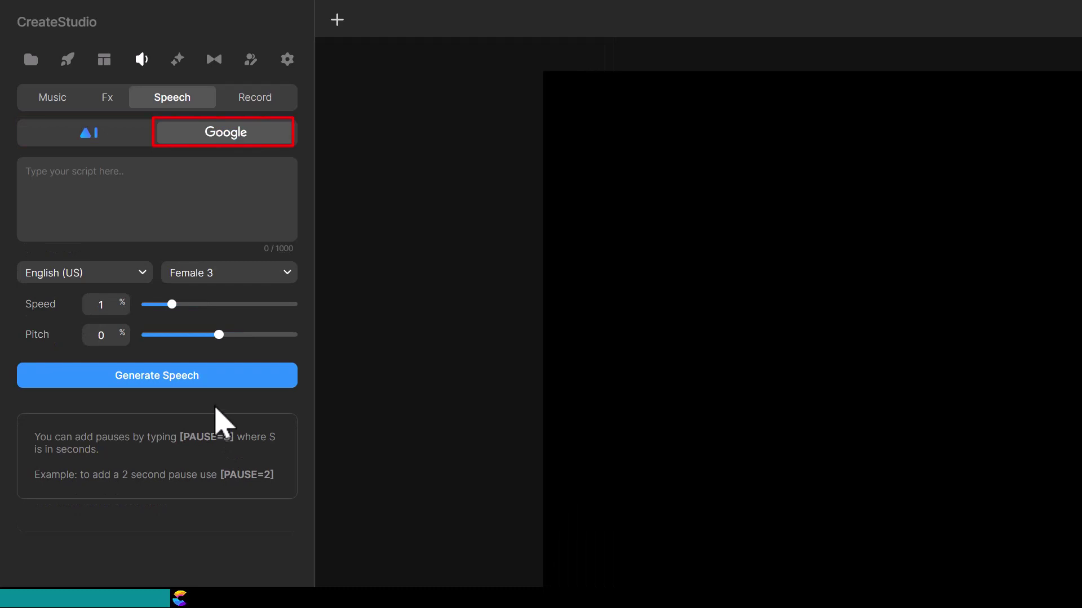
- Set the Google voice pitch to 0.3
drag(219, 334, 226, 337)
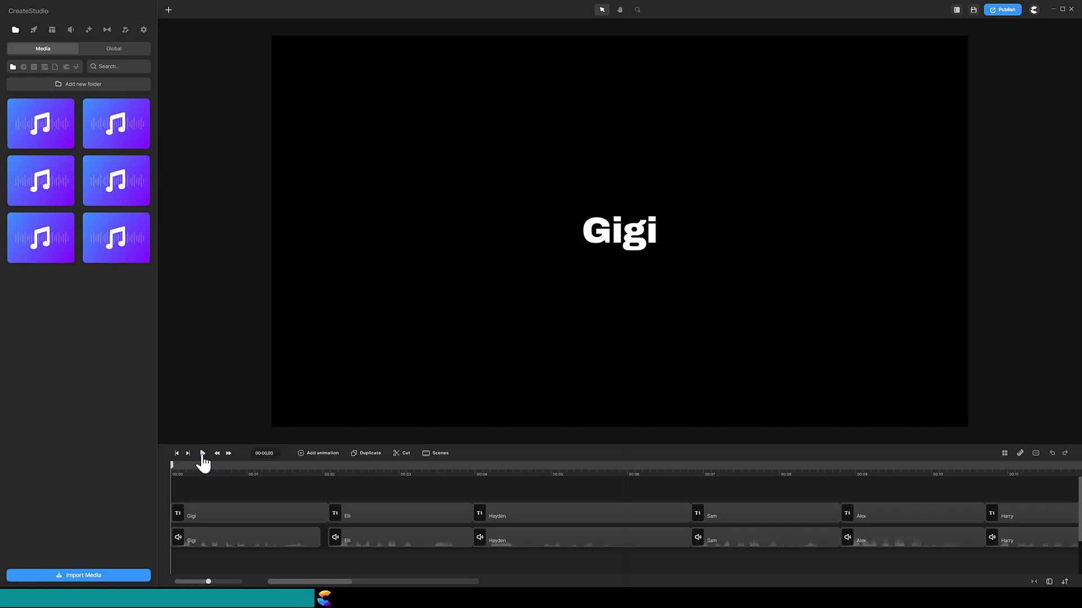
- Play the timeline through all six name titles and voiceovers, ending at 00:12.23
click(202, 454)
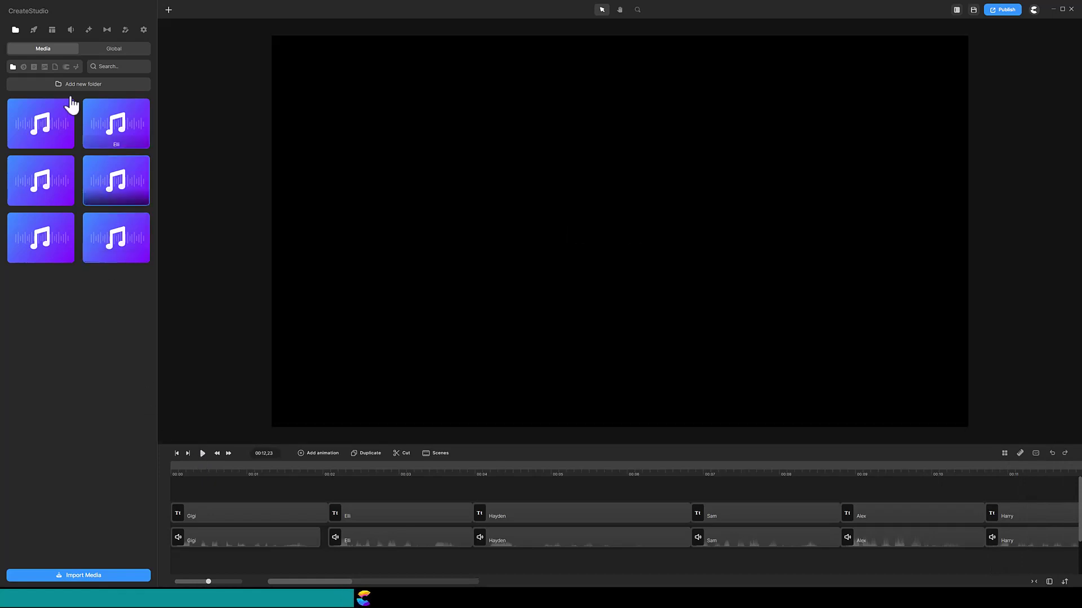
- Generate 'Mom, I left my backpack at school!' in the Harry voice and import the clip
click(70, 31)
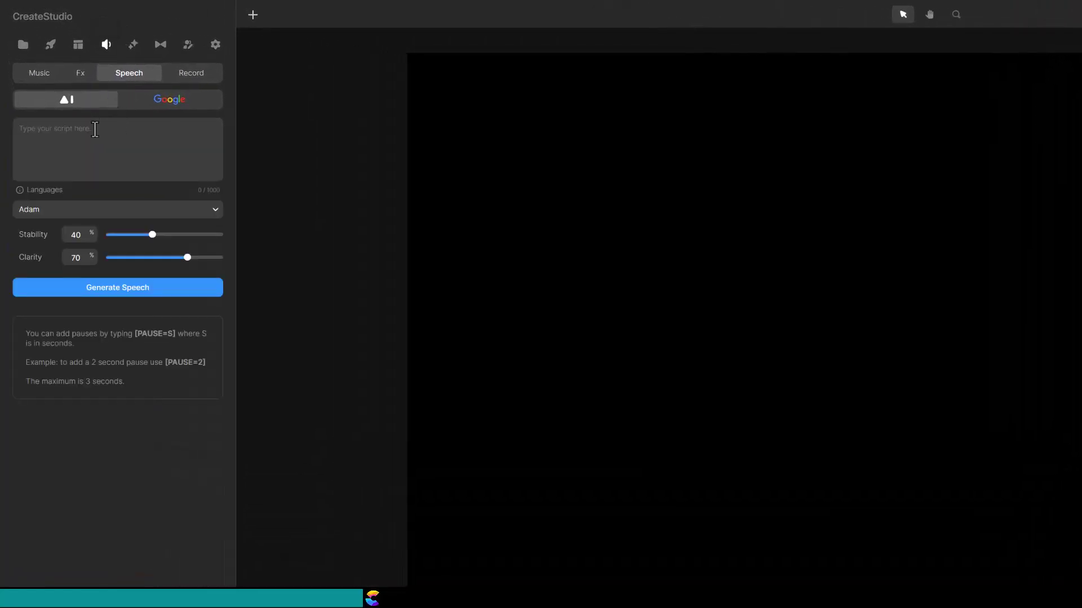
text(Mom, I left my backpack at school!)
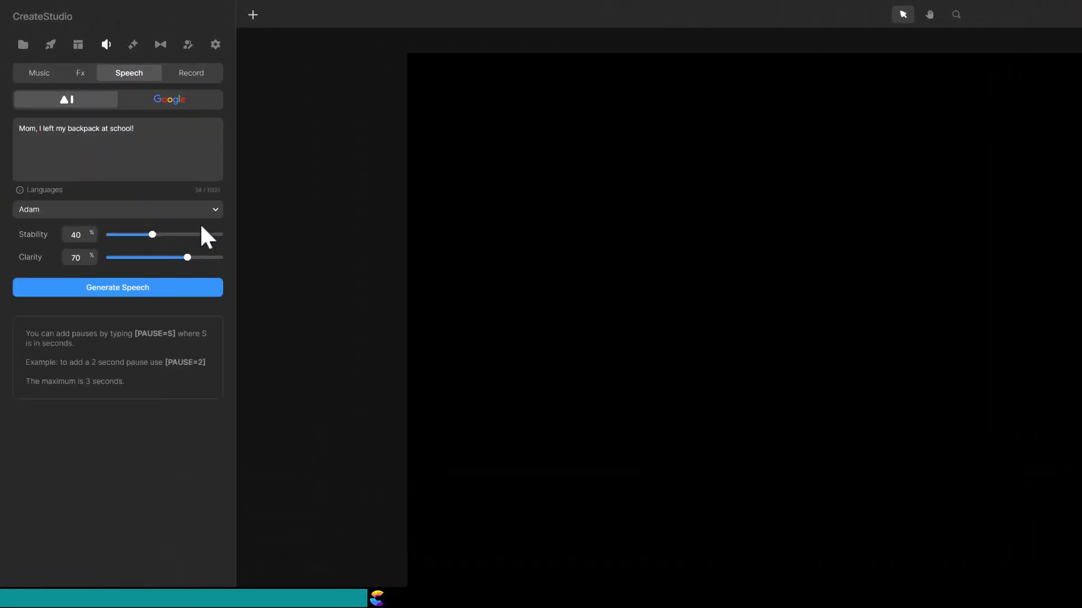
click(215, 213)
click(282, 605)
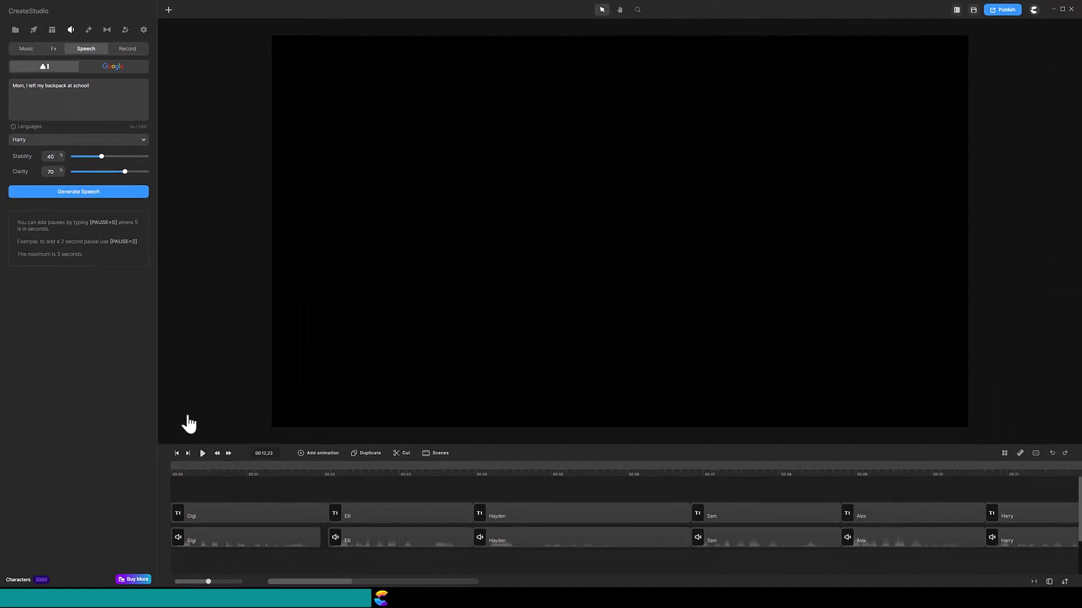
click(88, 198)
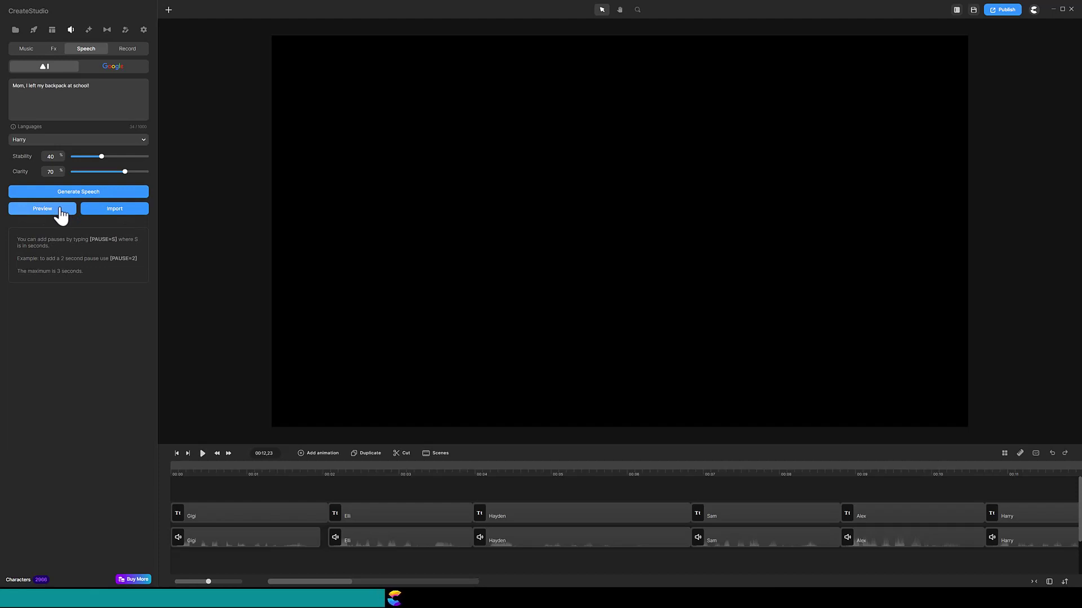
click(115, 210)
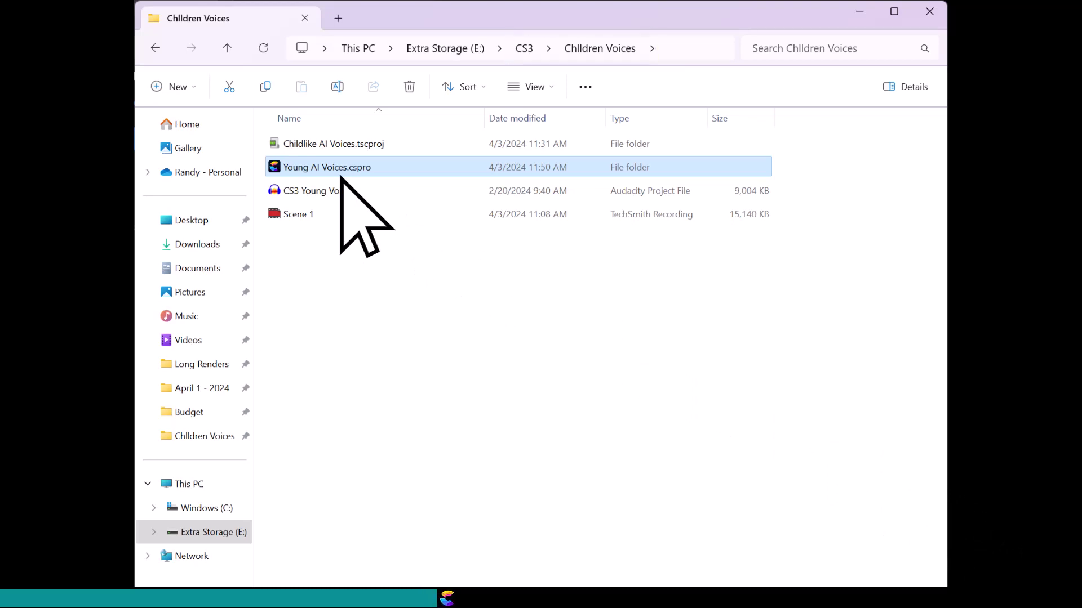
- Open the Young AI Voices.cspro project folder and locate its media folder
click(340, 165)
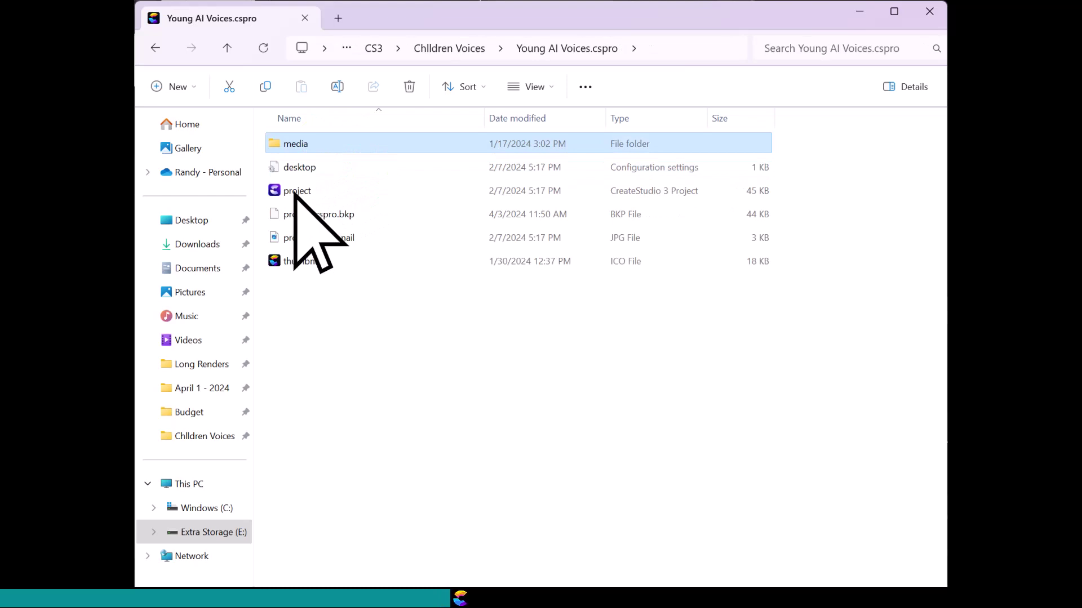
click(295, 147)
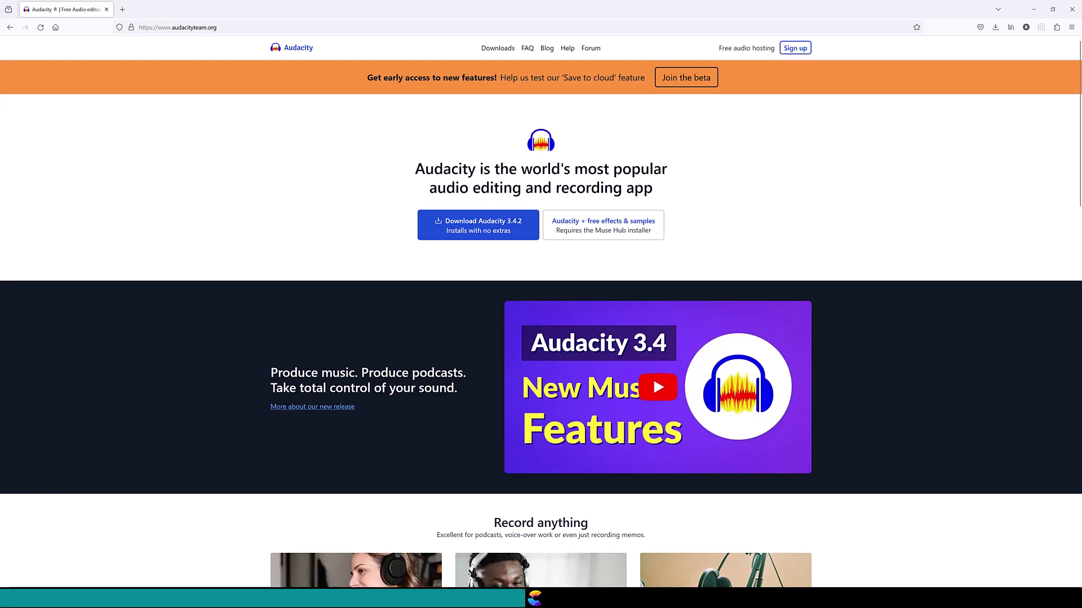
- Download the Audacity 3.4.2 installer from audacityteam.org
click(472, 227)
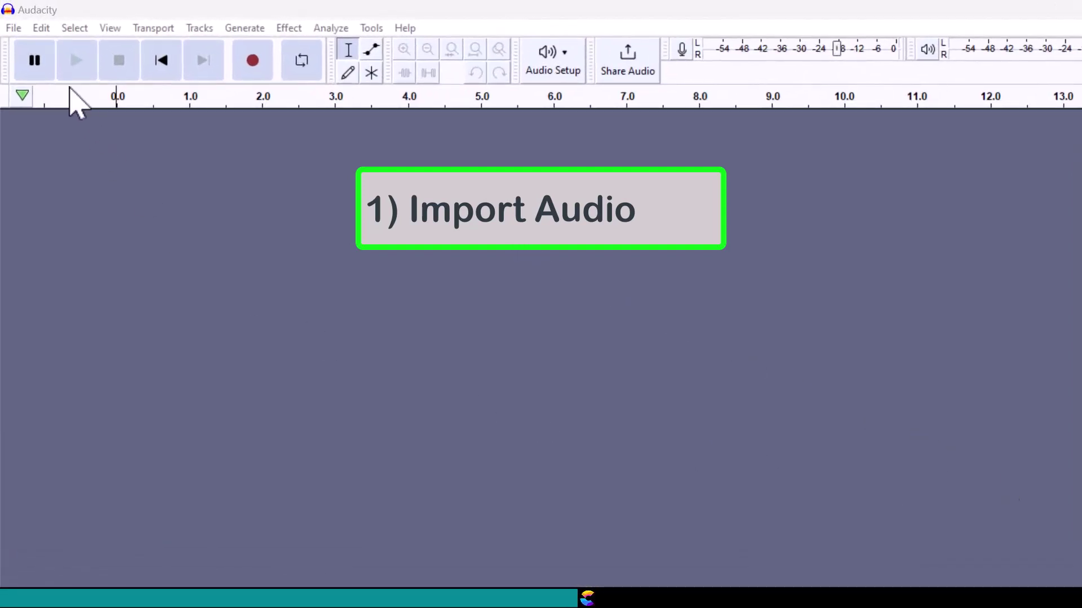
- Import the -high FLAC speech file from the project's media folder as a track
click(12, 29)
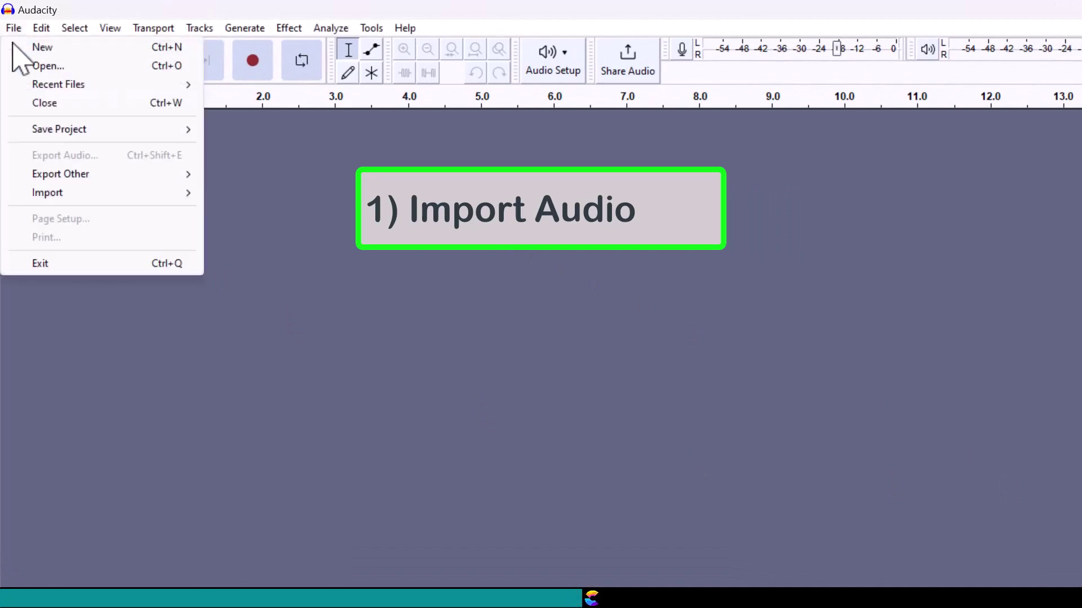
mouse_move(36, 197)
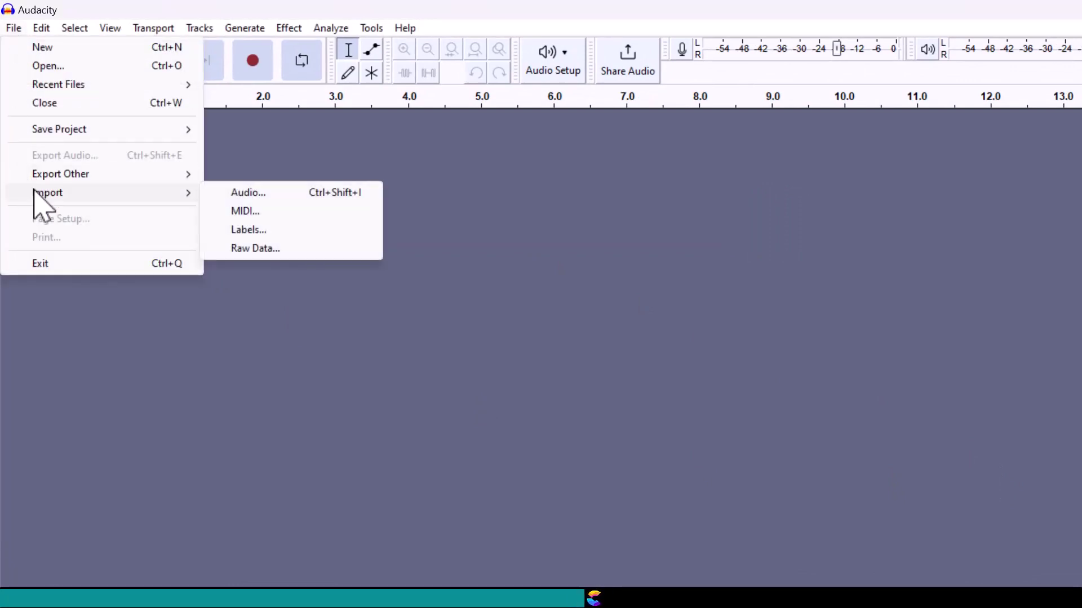
click(265, 193)
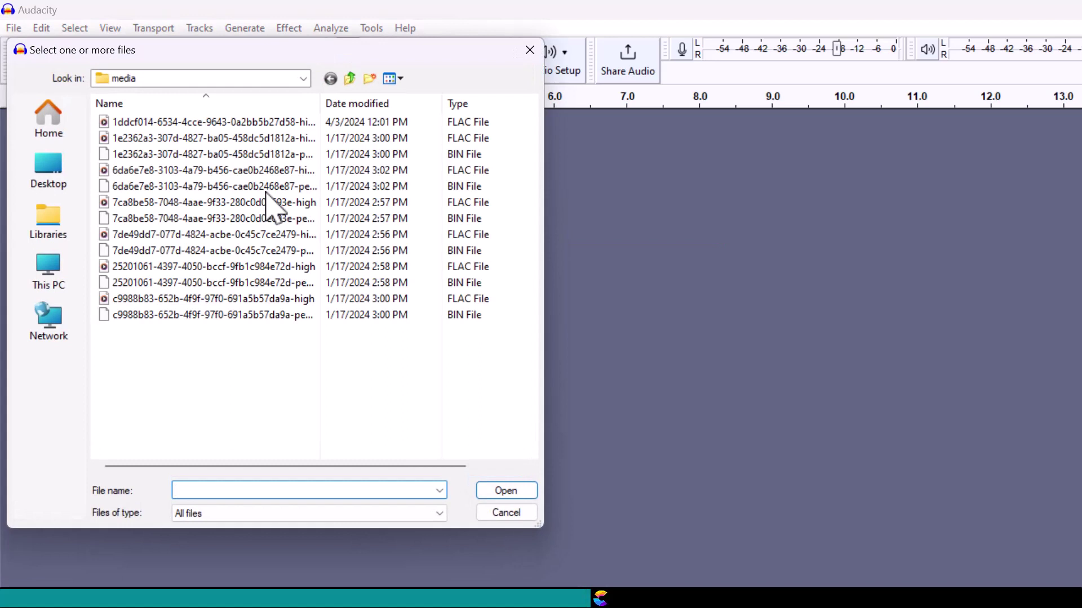
click(212, 139)
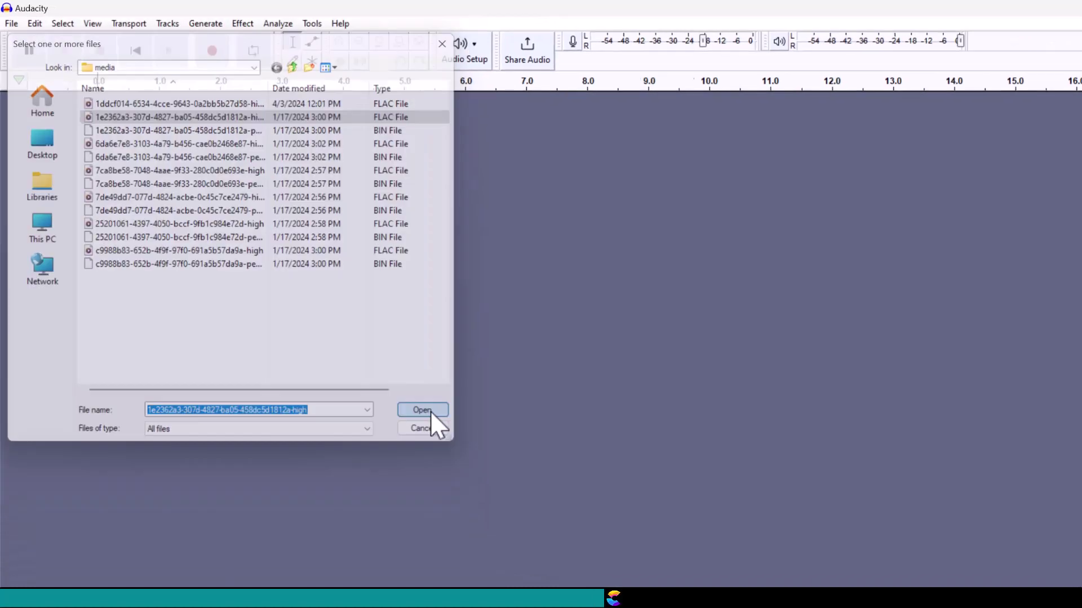
click(509, 491)
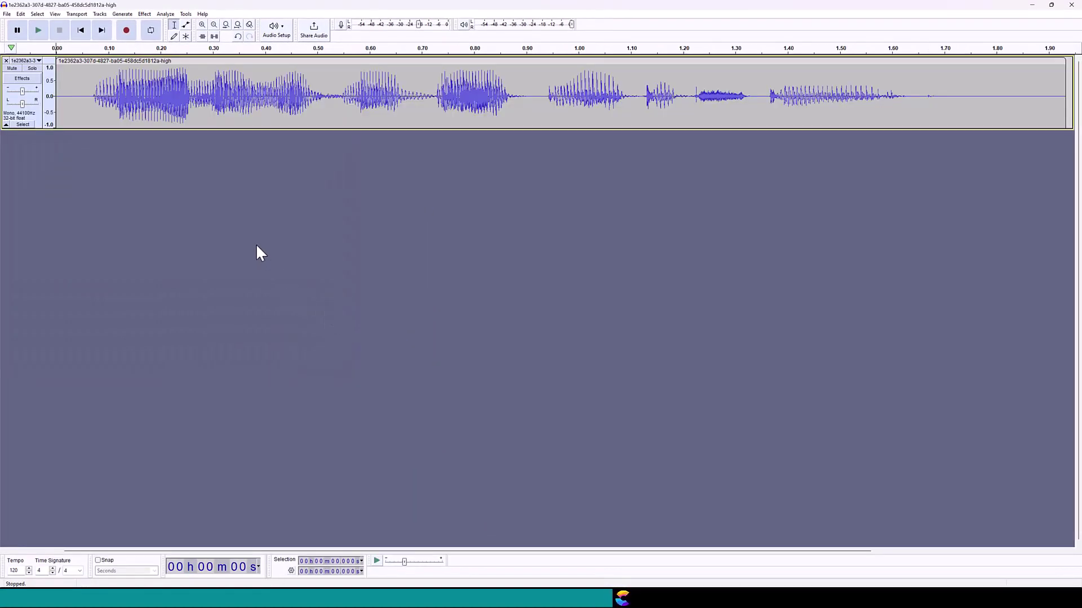
- Play back the imported speech and select the entire track
click(38, 30)
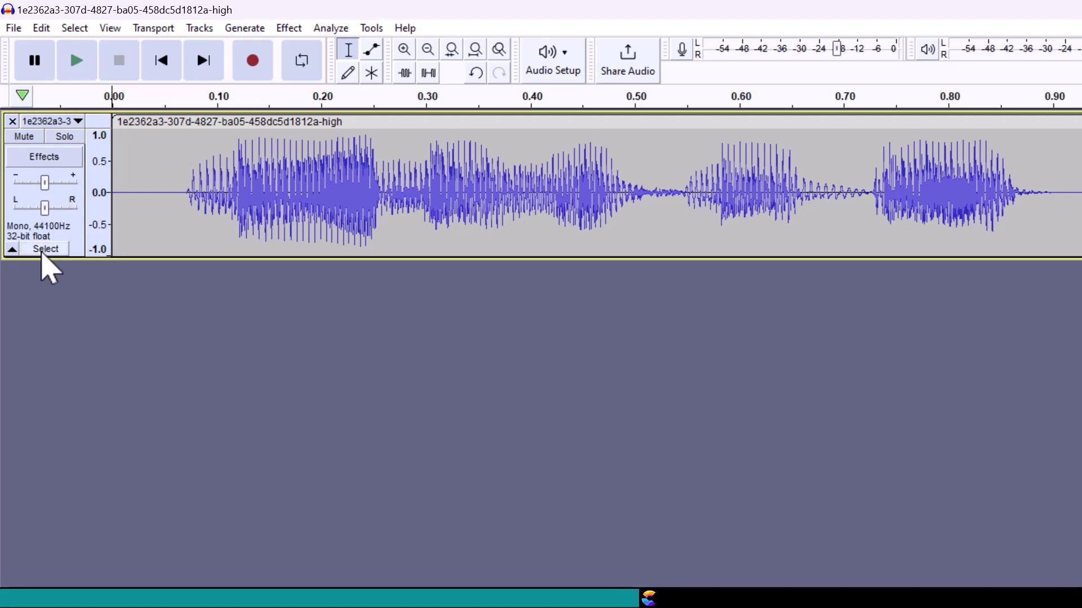
click(43, 252)
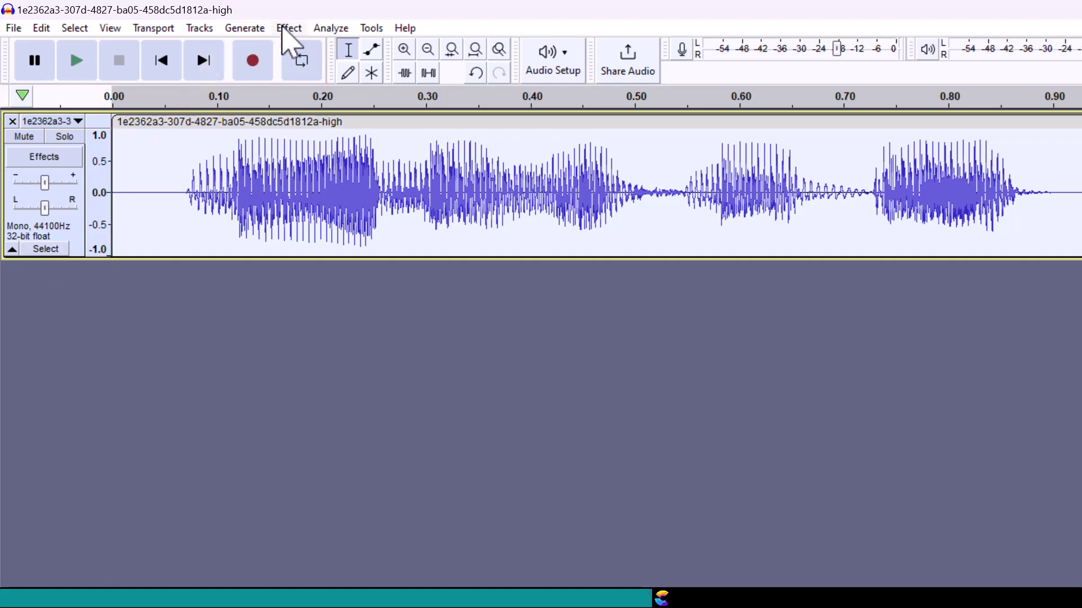
click(288, 29)
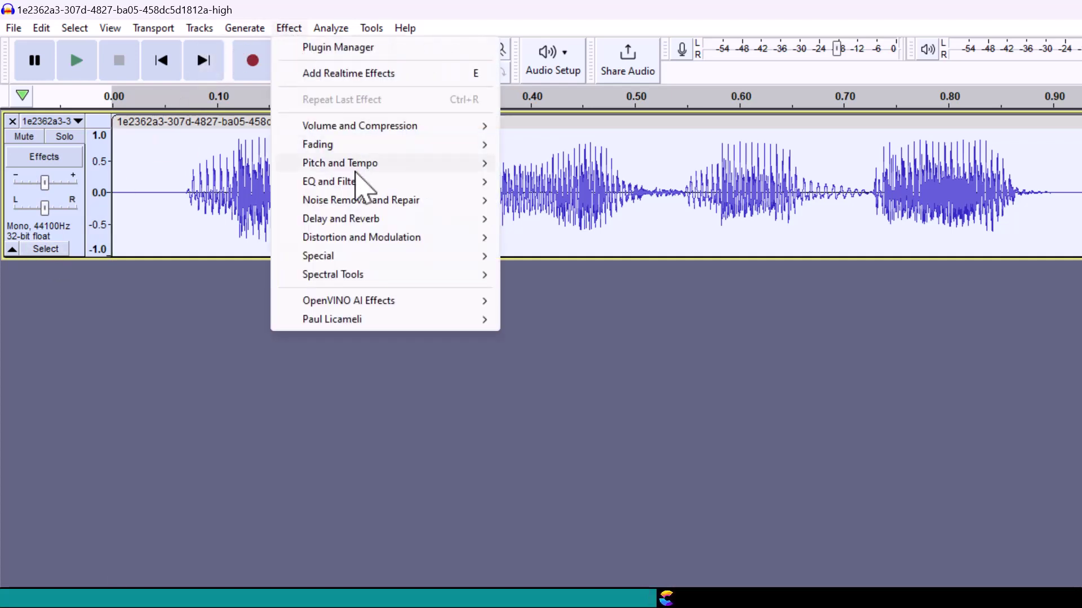
mouse_move(356, 171)
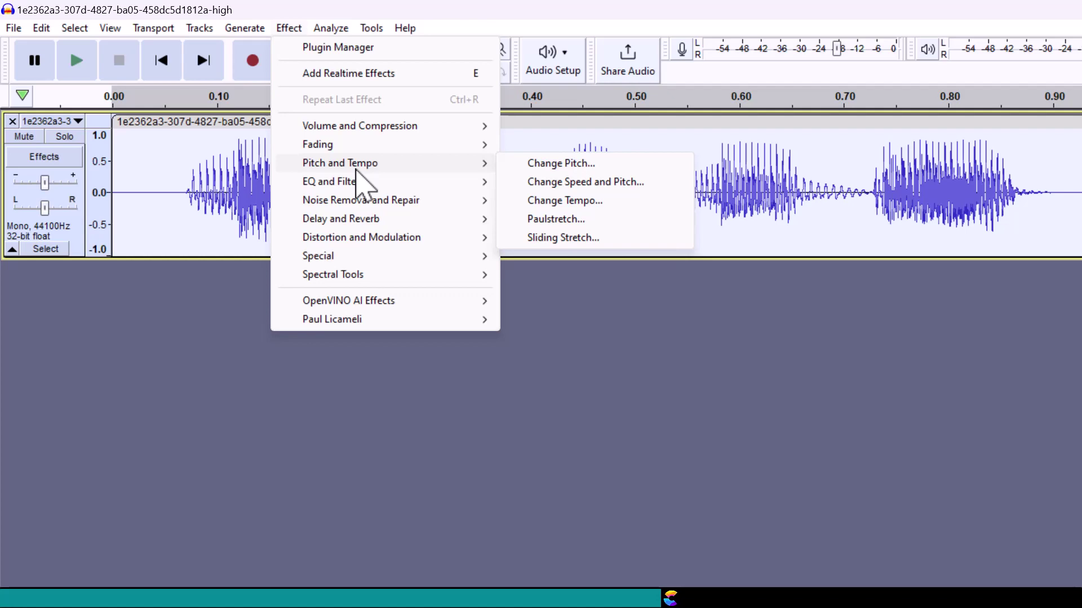
- In Change Pitch, preview 10 percent and 20 percent pitch increases
click(564, 163)
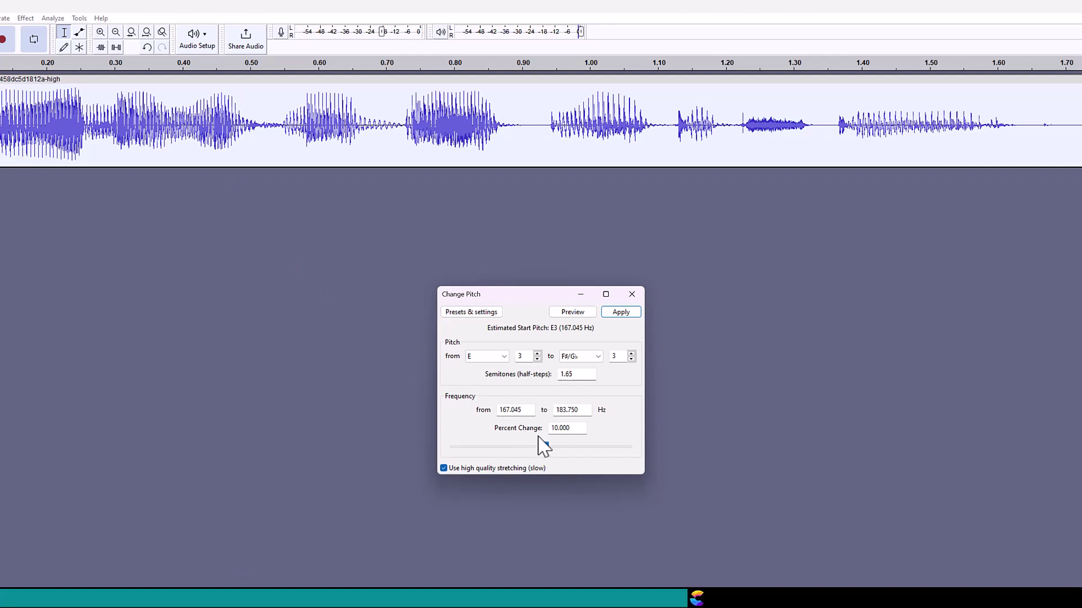
double_click(571, 429)
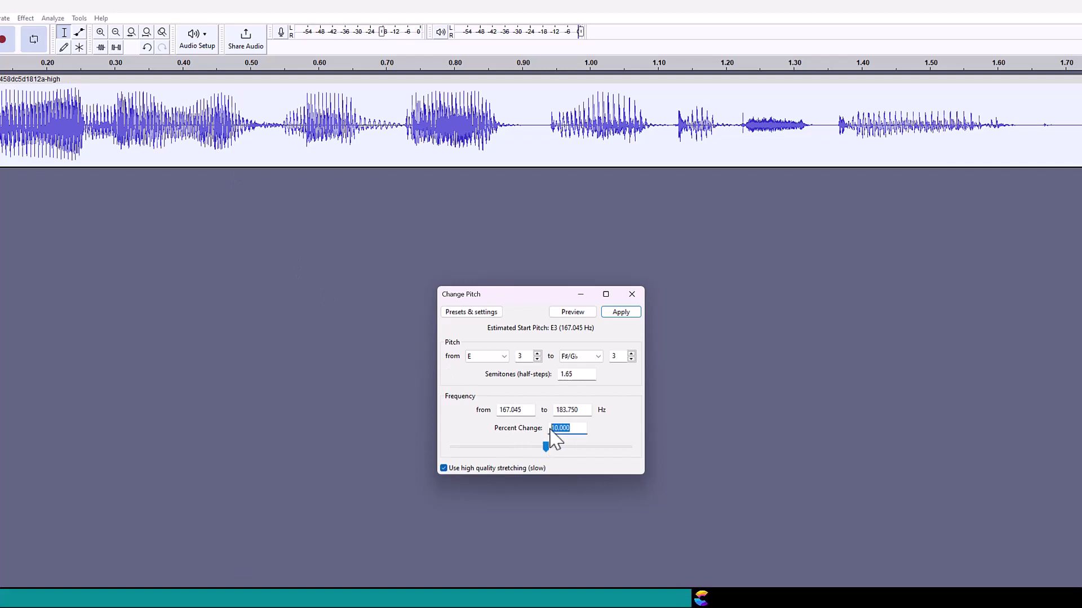
text(10)
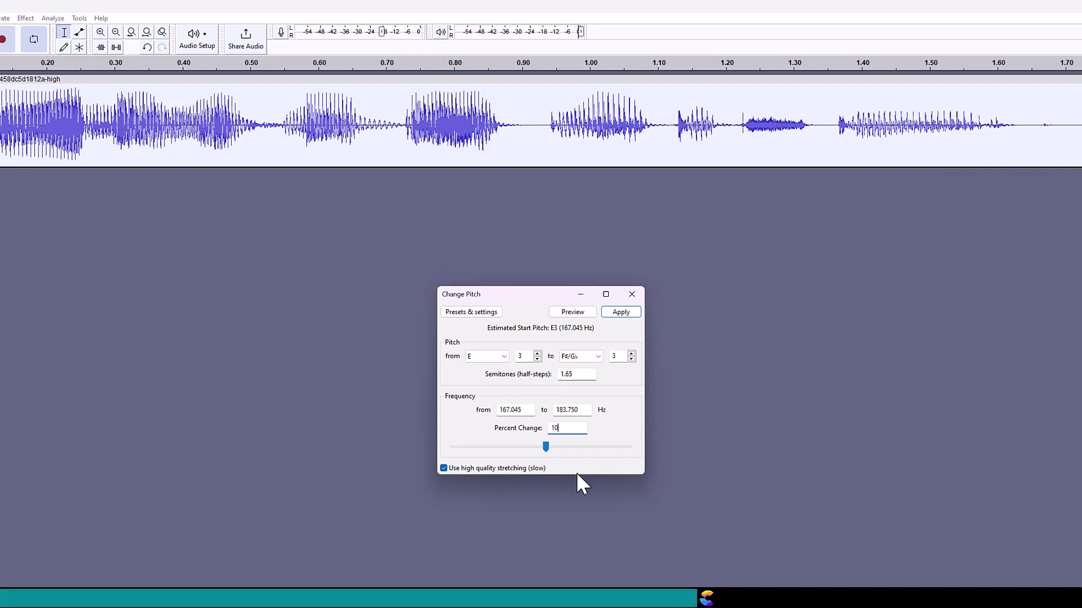
click(586, 316)
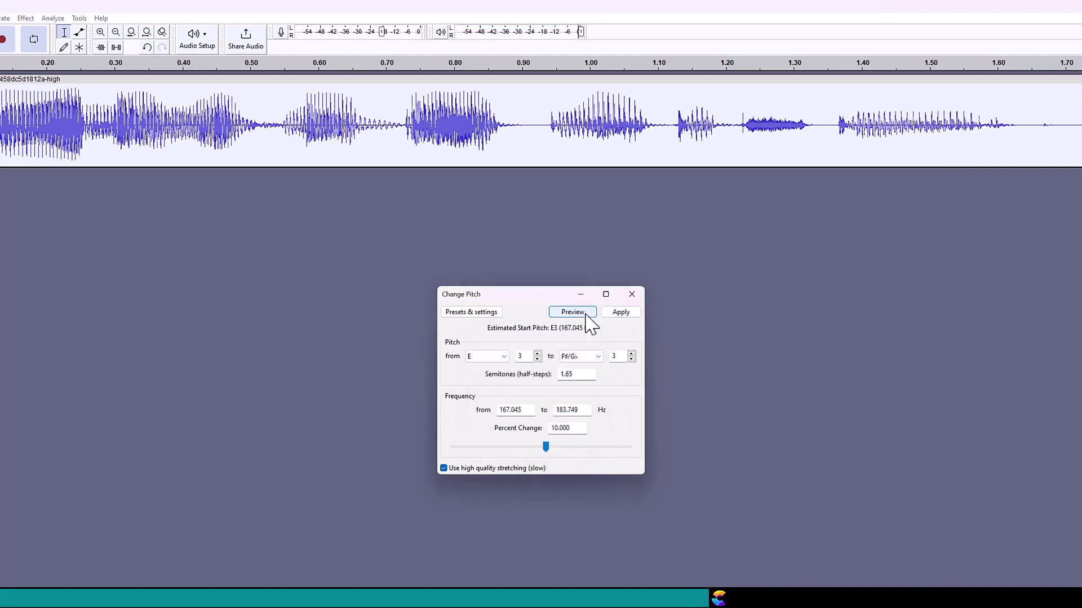
double_click(563, 428)
text(20)
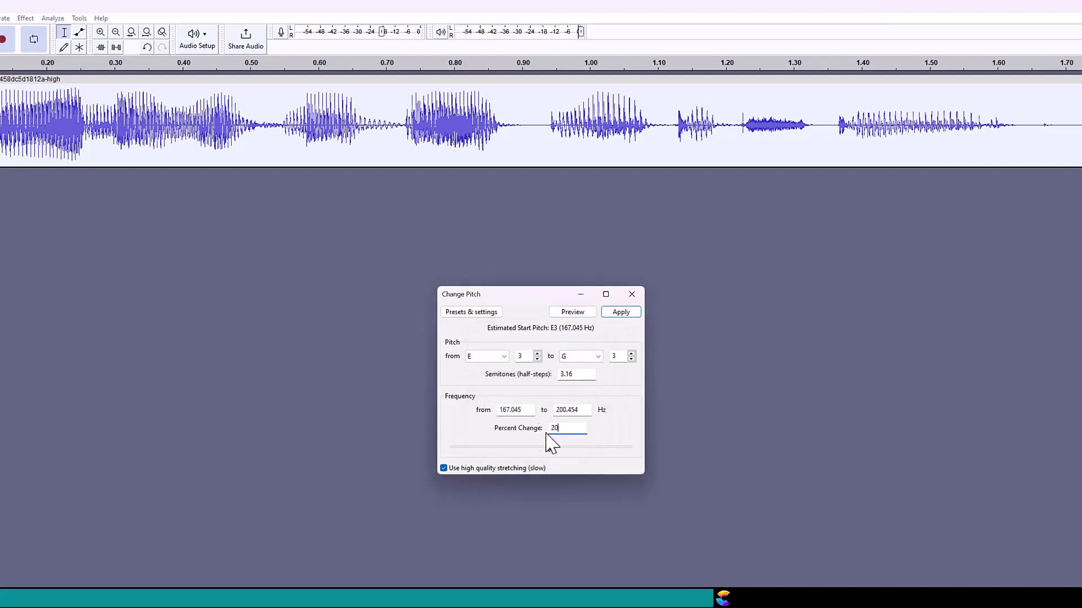
click(579, 314)
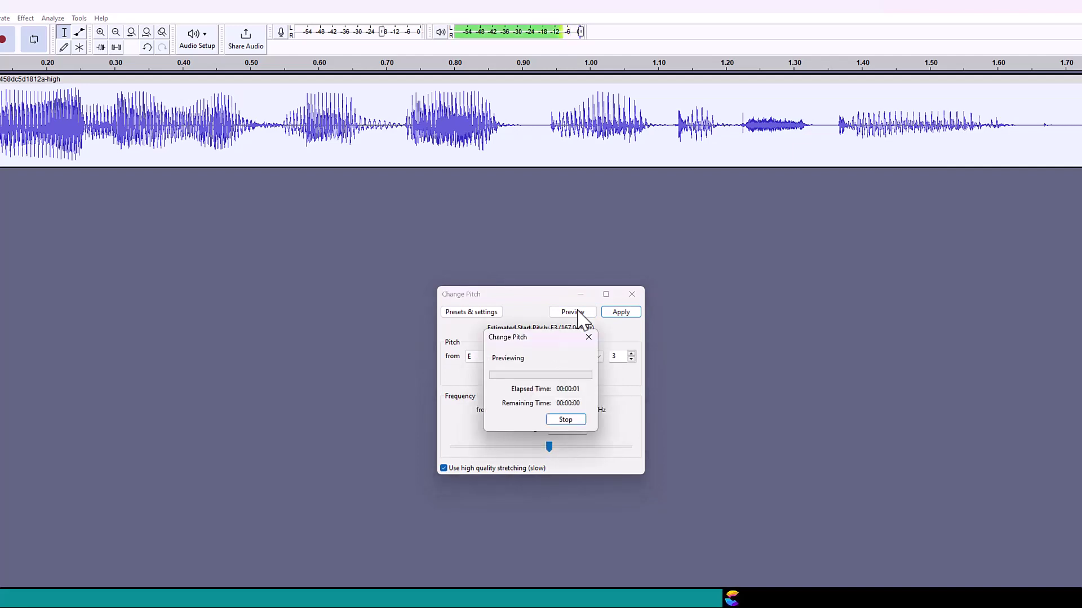
- Preview a 25 percent pitch rise and apply it, taking E3 to G#3
drag(577, 432, 550, 430)
text(25)
click(580, 314)
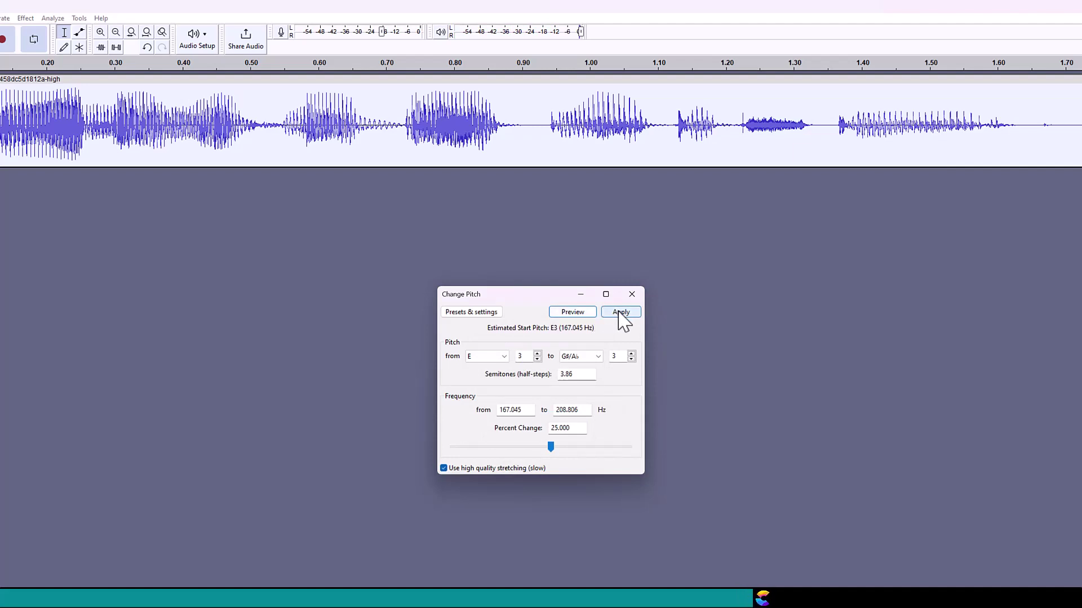
click(618, 313)
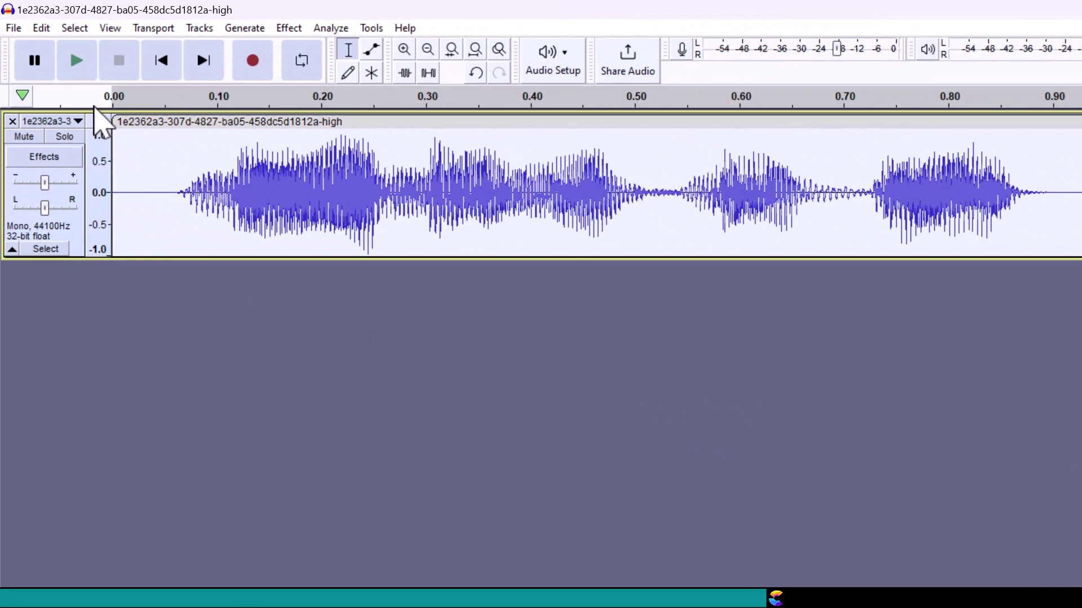
- Set the Alex.wav WAV export to save into the Chlldren Voices folder
click(15, 28)
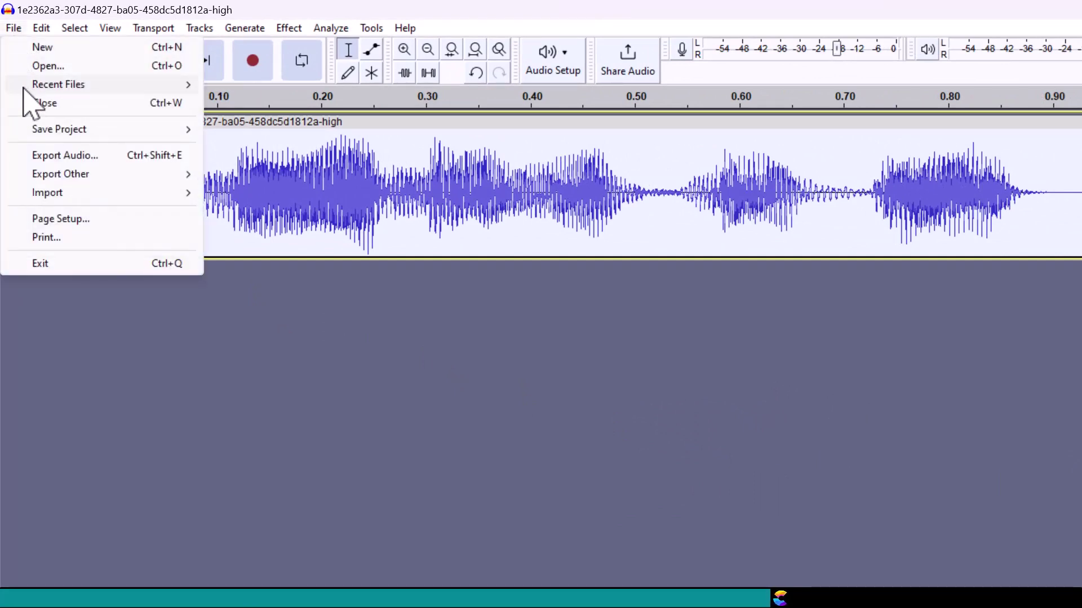
click(57, 157)
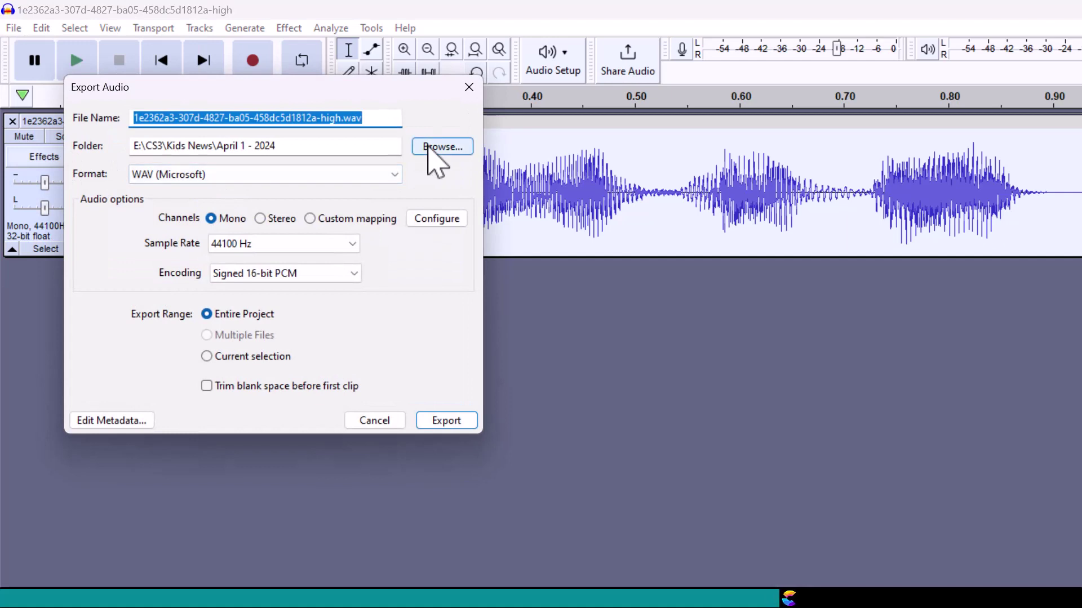
click(431, 148)
click(172, 414)
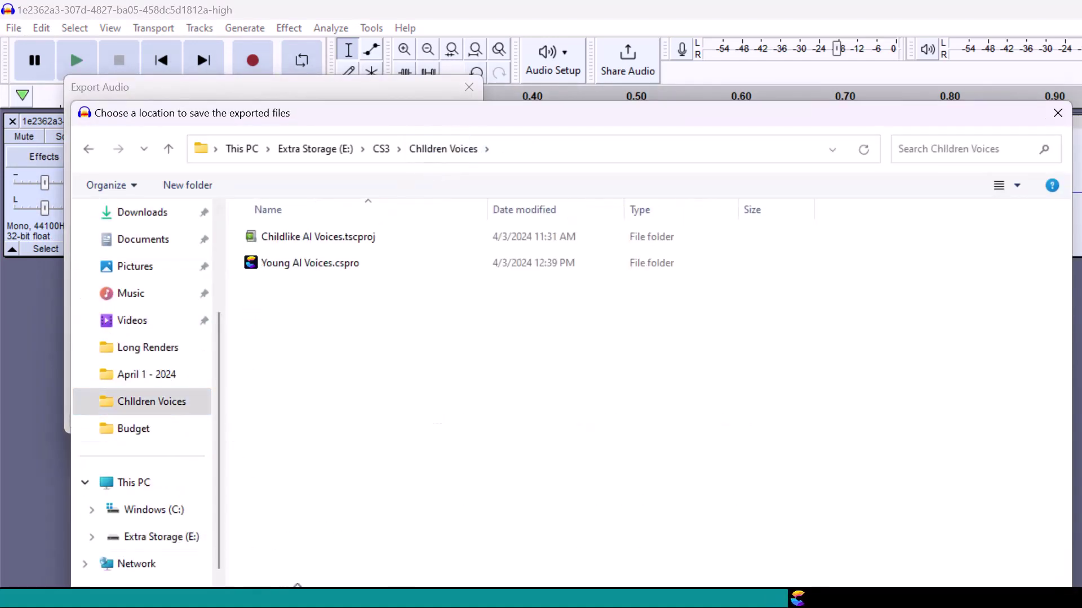
key(Return)
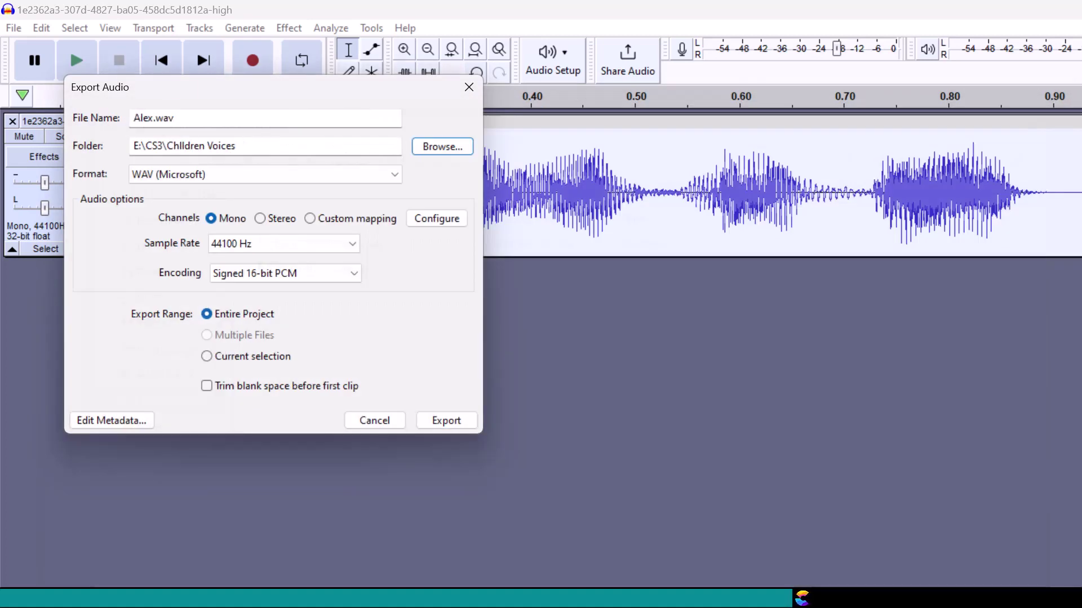